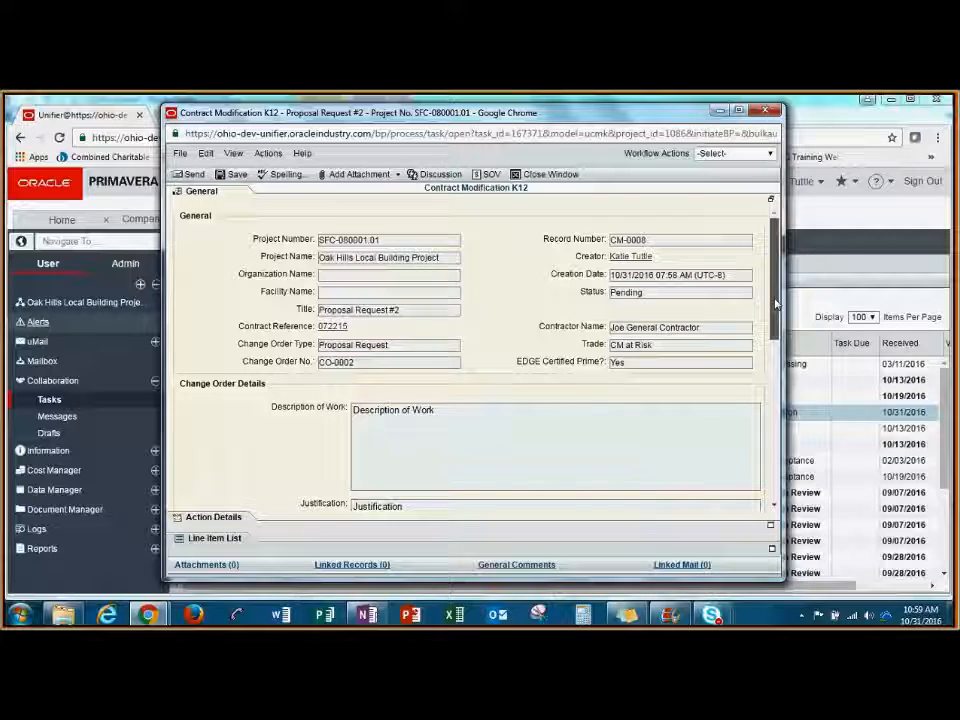
Set the contract days changed by this change order to 30 and its total amount to $10,000.
drag(776, 304, 804, 439)
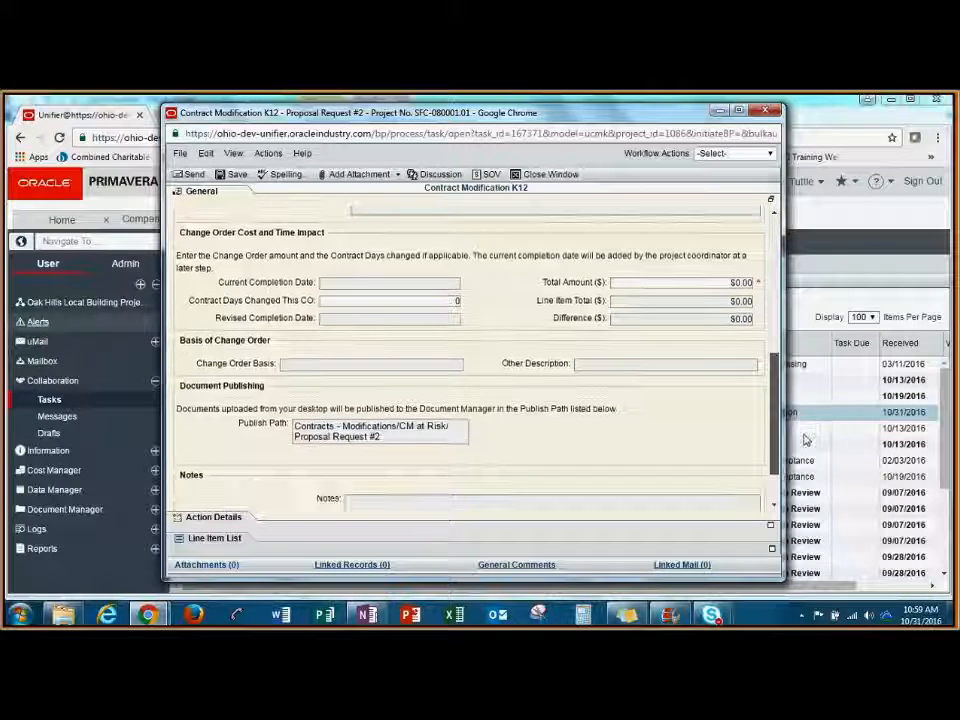
click(449, 300)
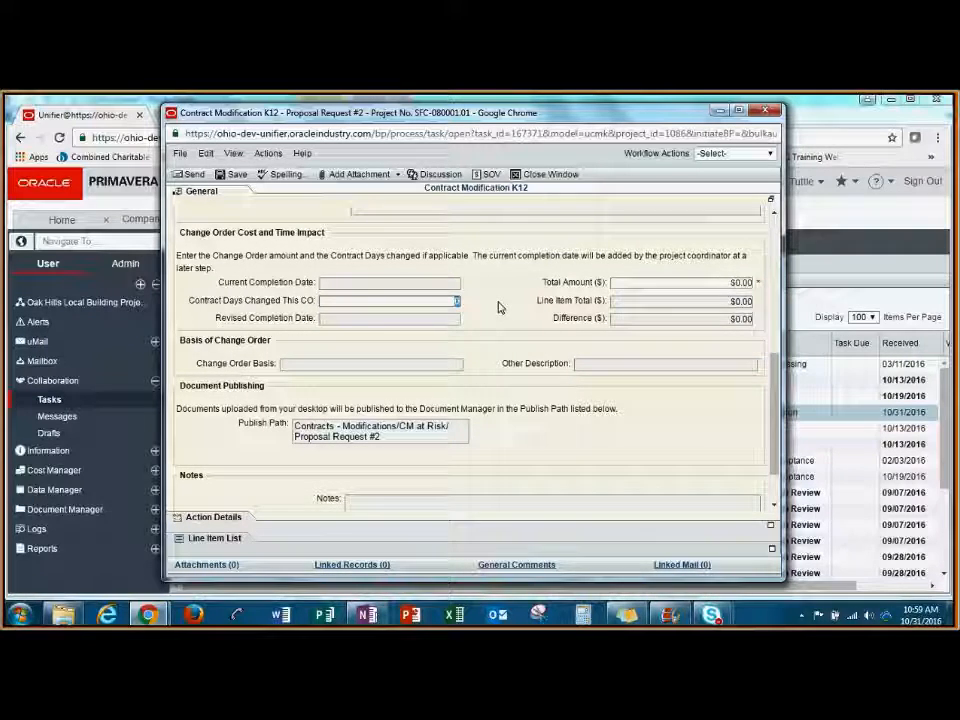
text(30)
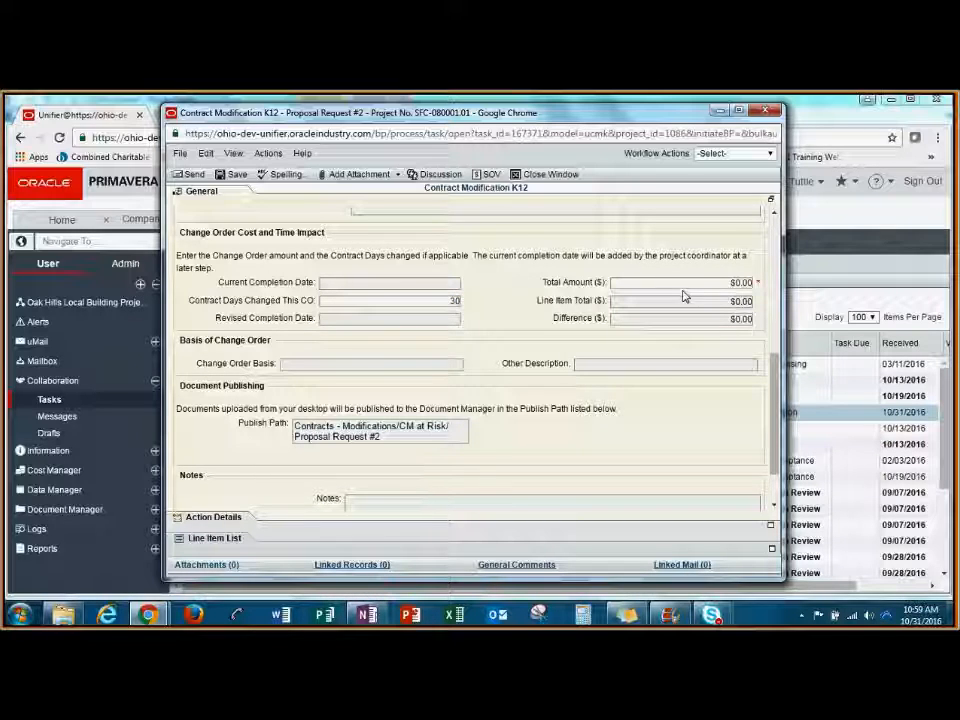
click(752, 283)
text(1000)
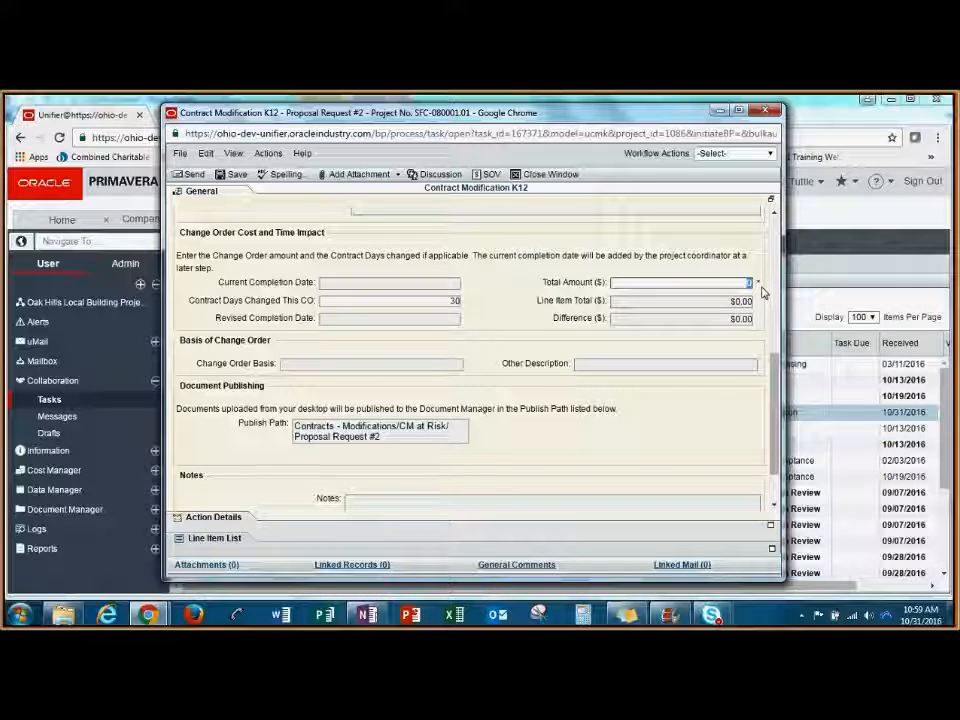
text(0)
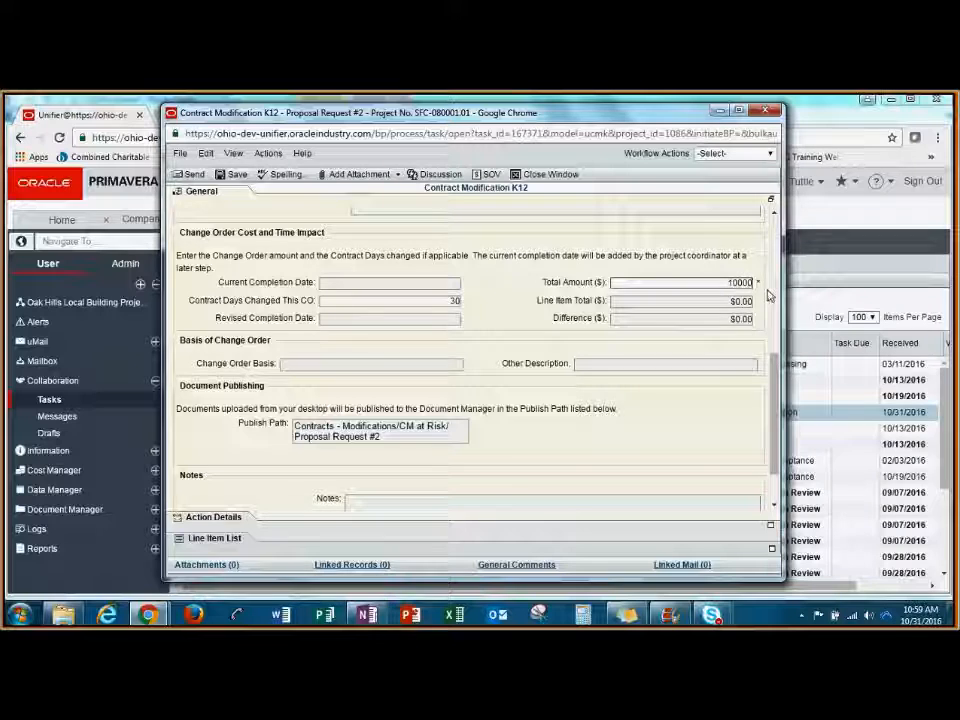
click(551, 300)
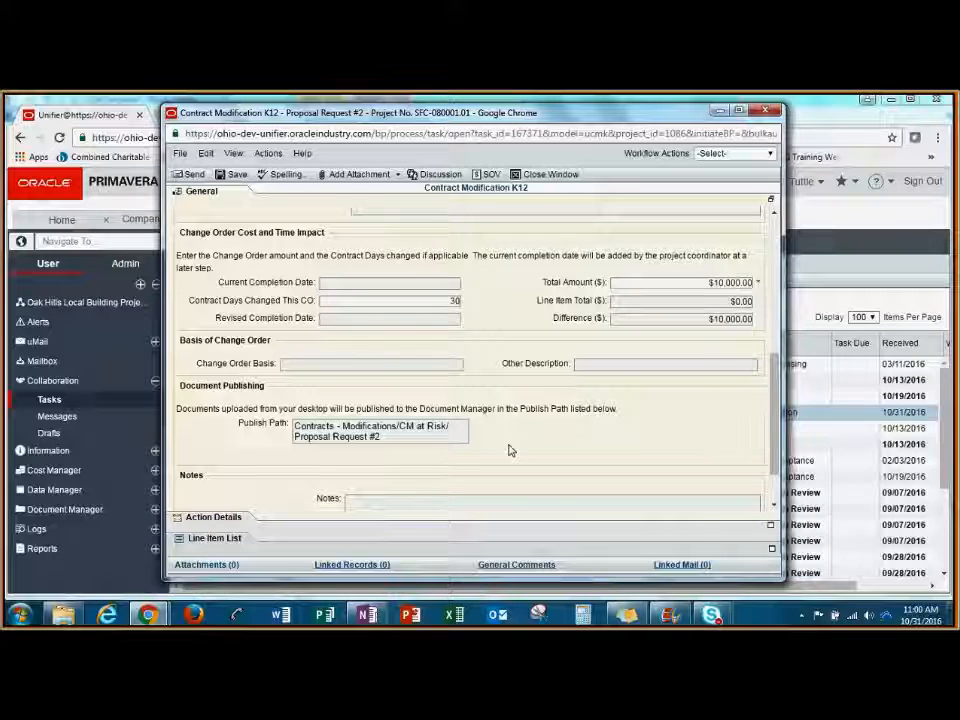
Add a line item to the contract modification that references the existing Concrete Labor commit line.
click(232, 542)
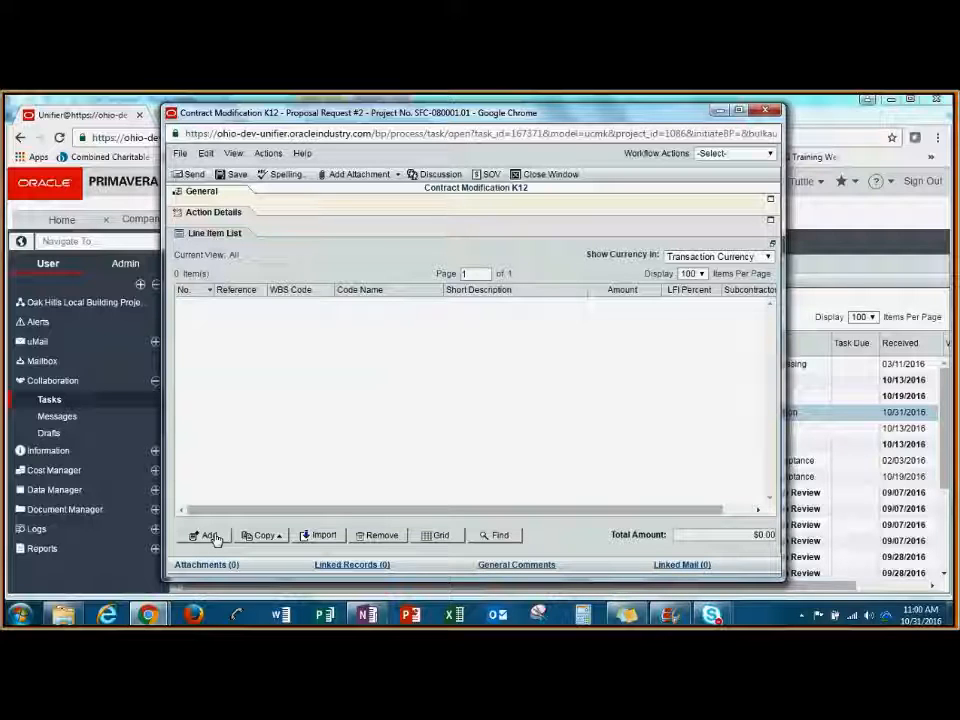
click(210, 536)
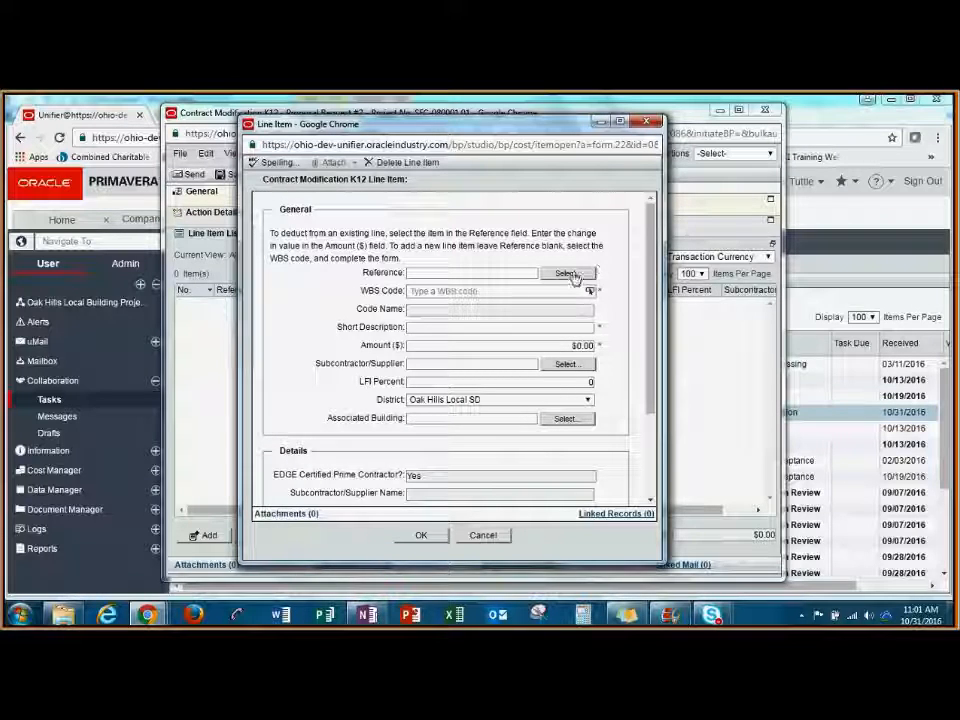
click(566, 274)
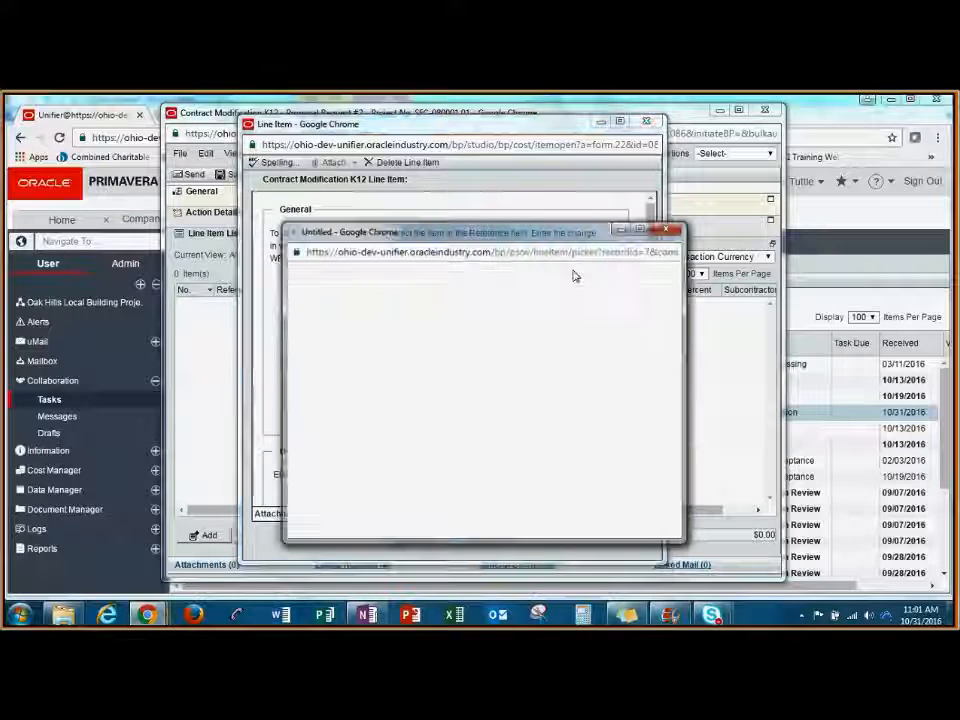
drag(583, 117, 461, 132)
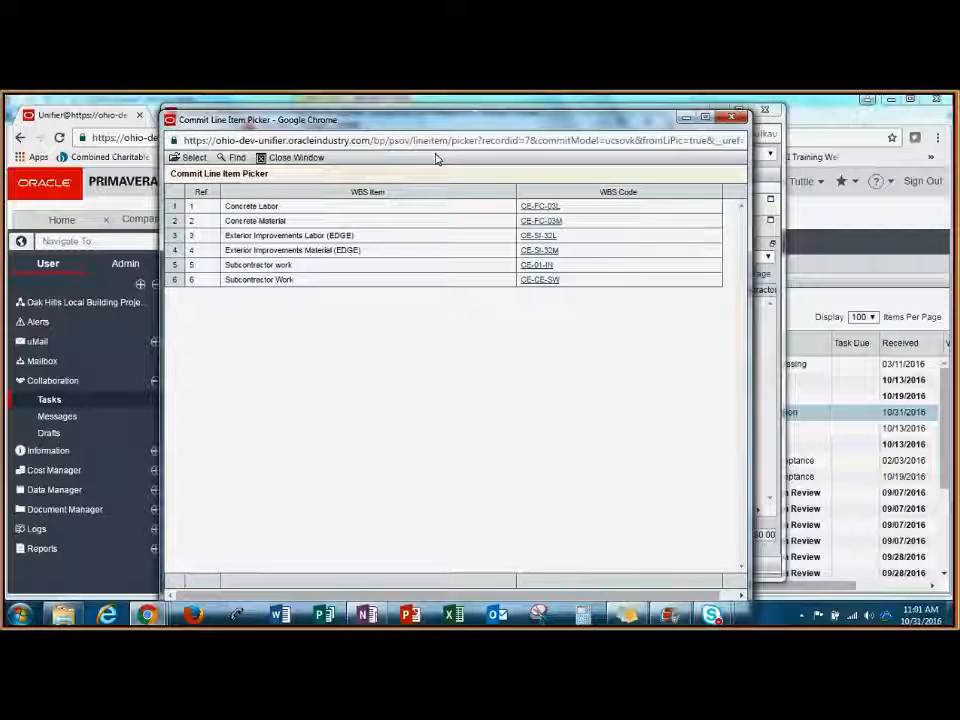
click(324, 212)
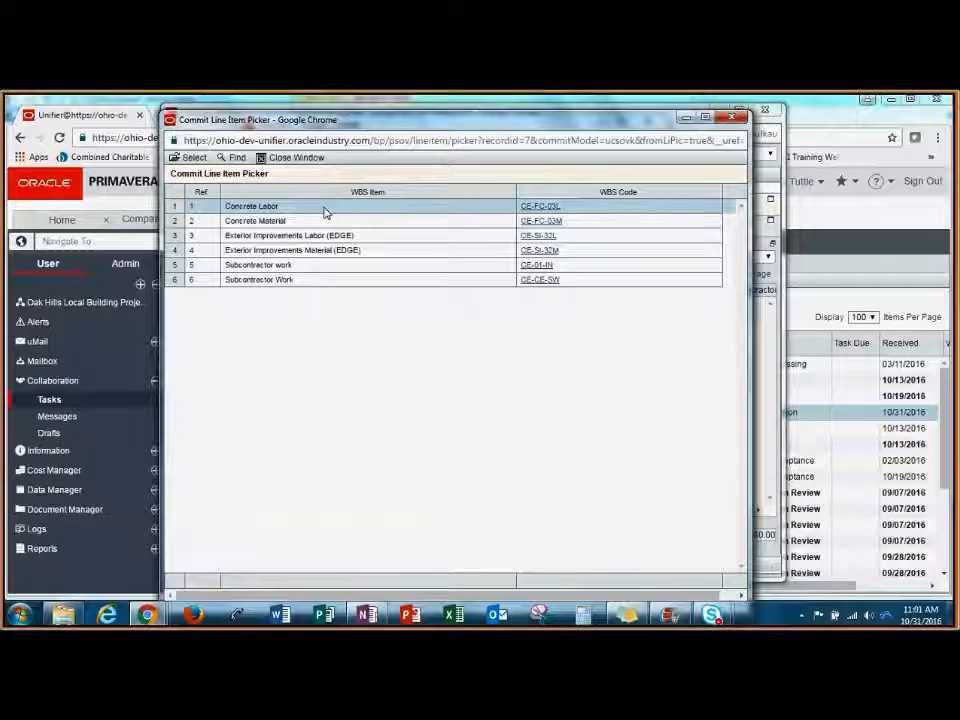
click(195, 158)
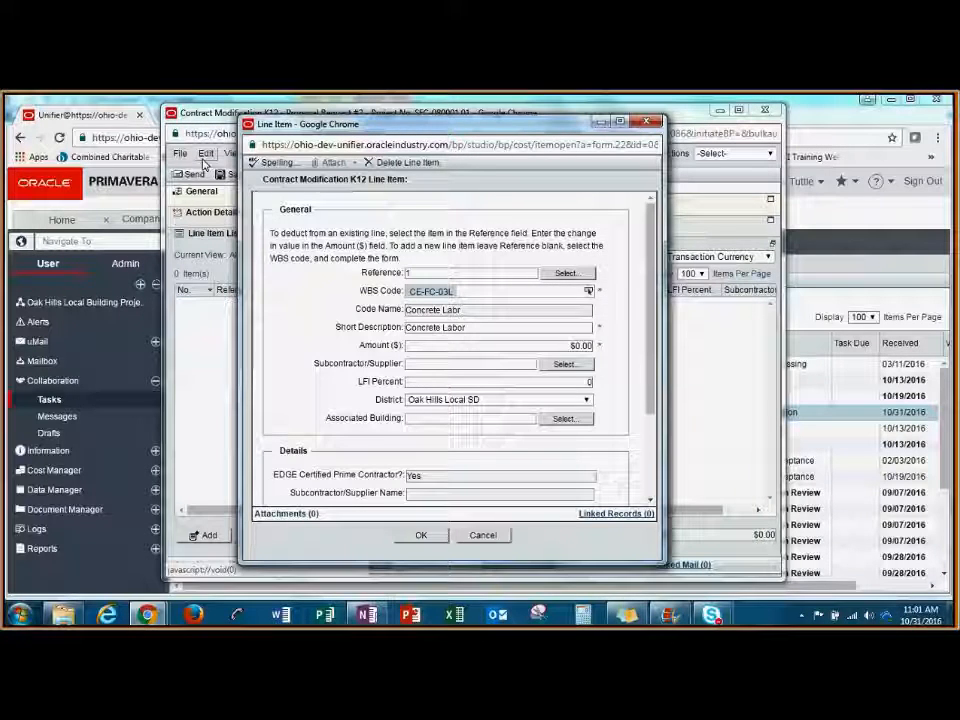
Set the Concrete Labor line item's amount to -$2,000 and assign the material supplier Bob's Concrete as its subcontractor/supplier.
click(572, 345)
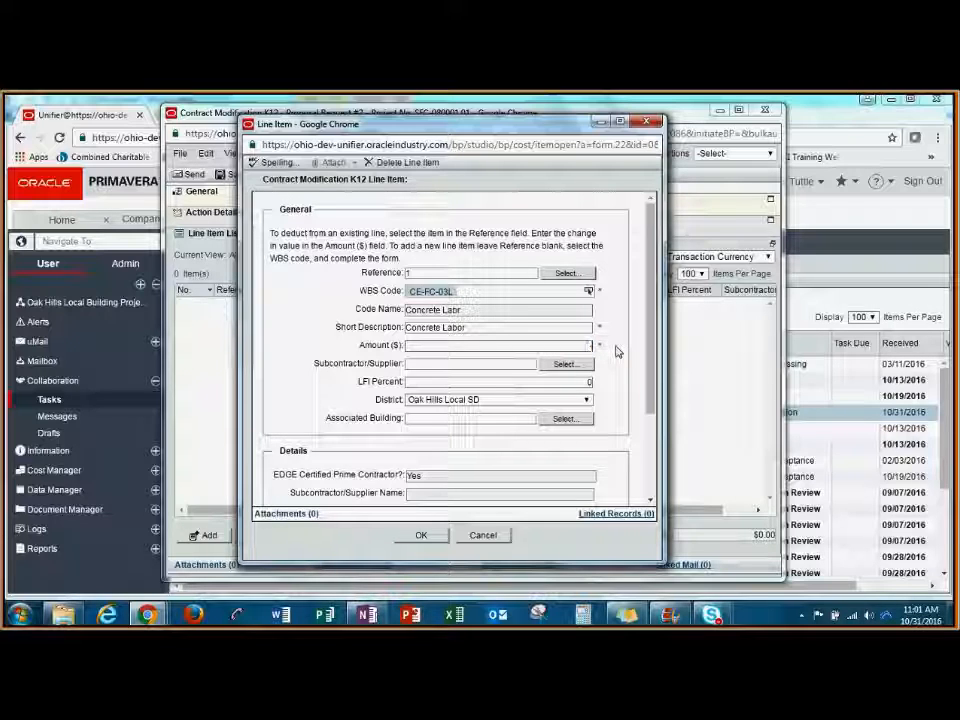
text(-$2,0)
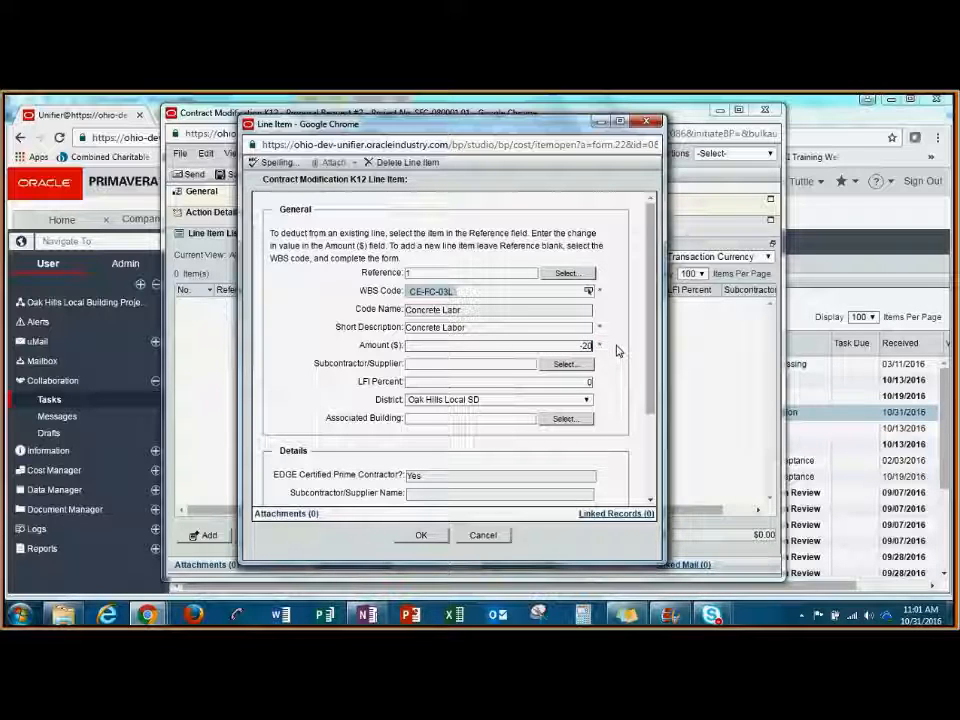
text(00)
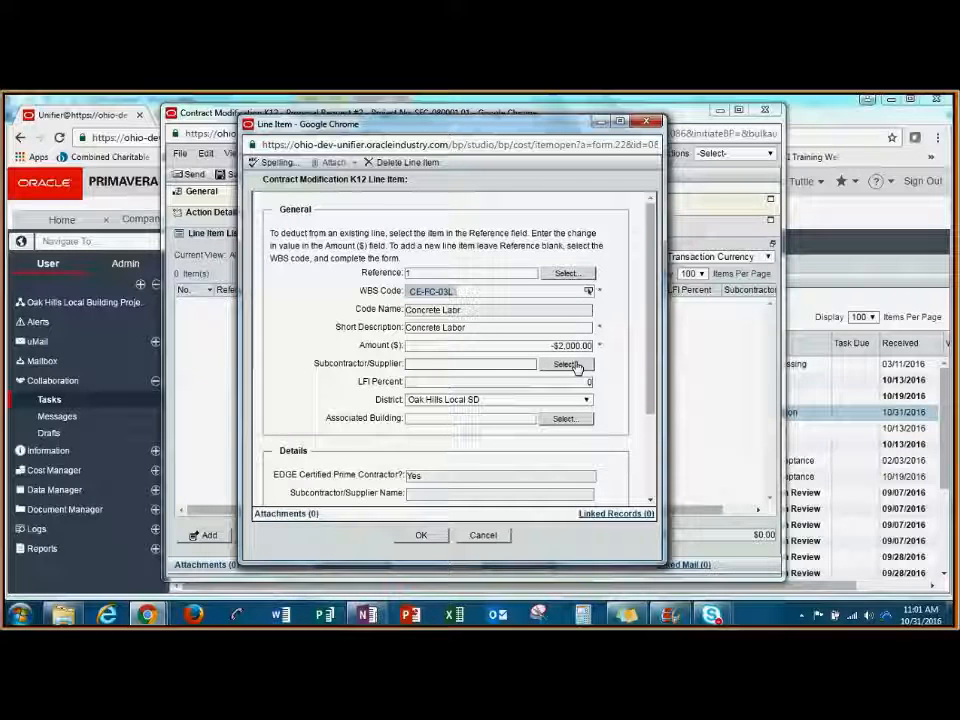
click(568, 364)
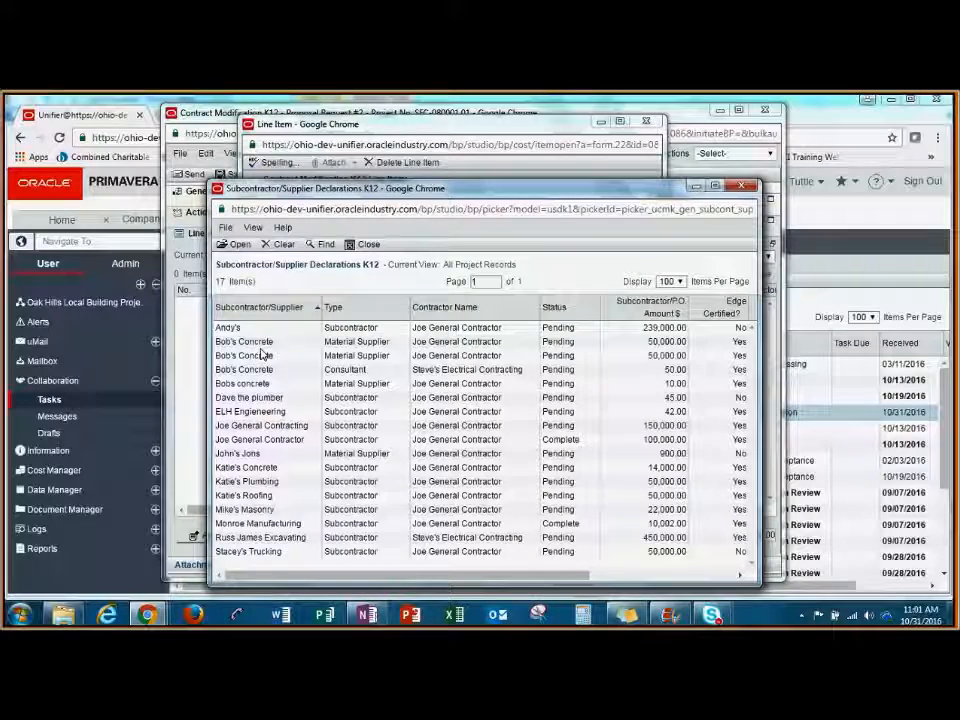
double_click(262, 348)
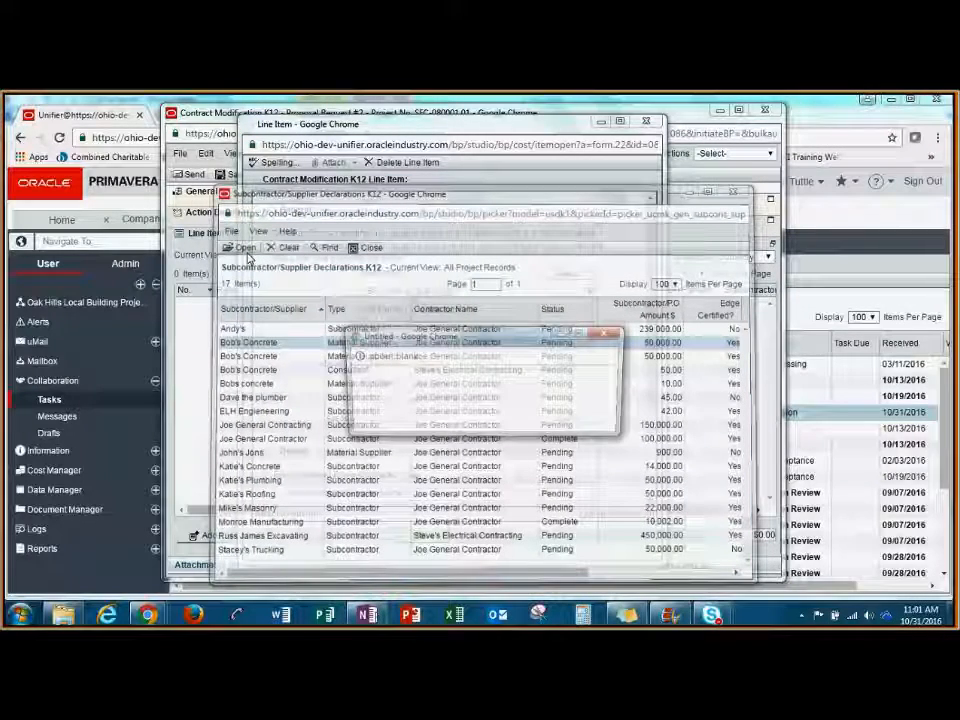
drag(648, 406, 648, 436)
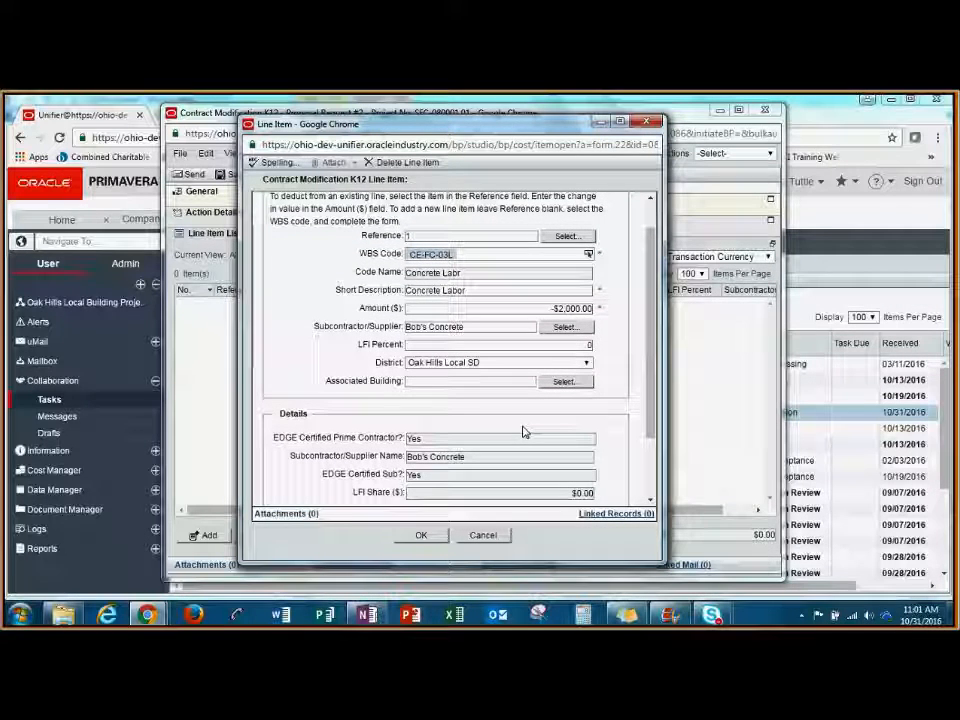
Associate the Concrete Labor line item with the Oak Hills Local Building Project and accept the line item.
click(566, 382)
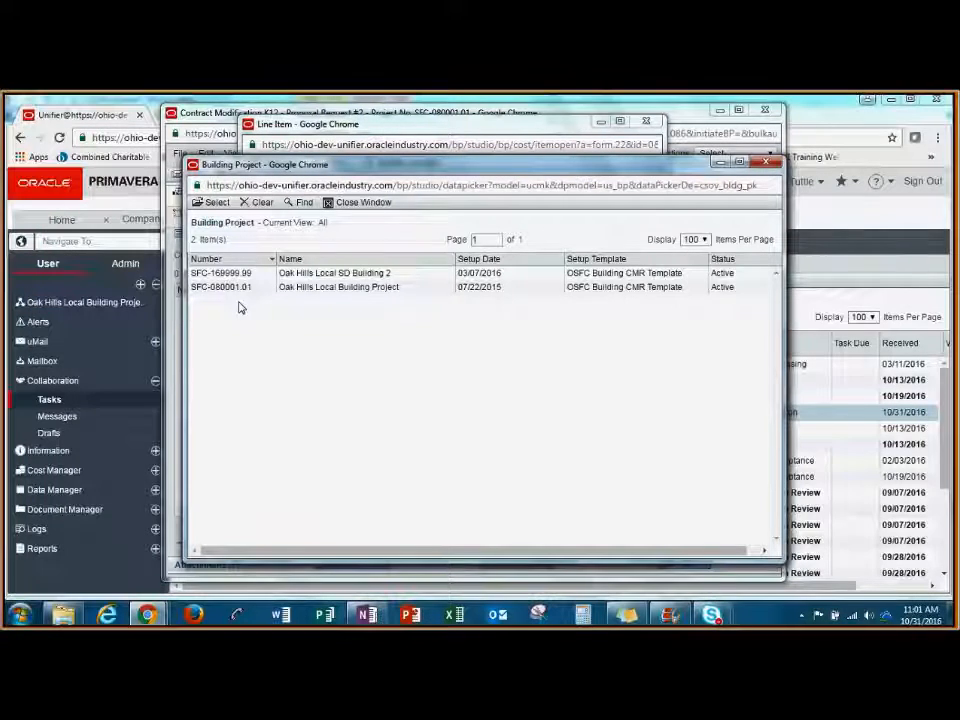
double_click(250, 287)
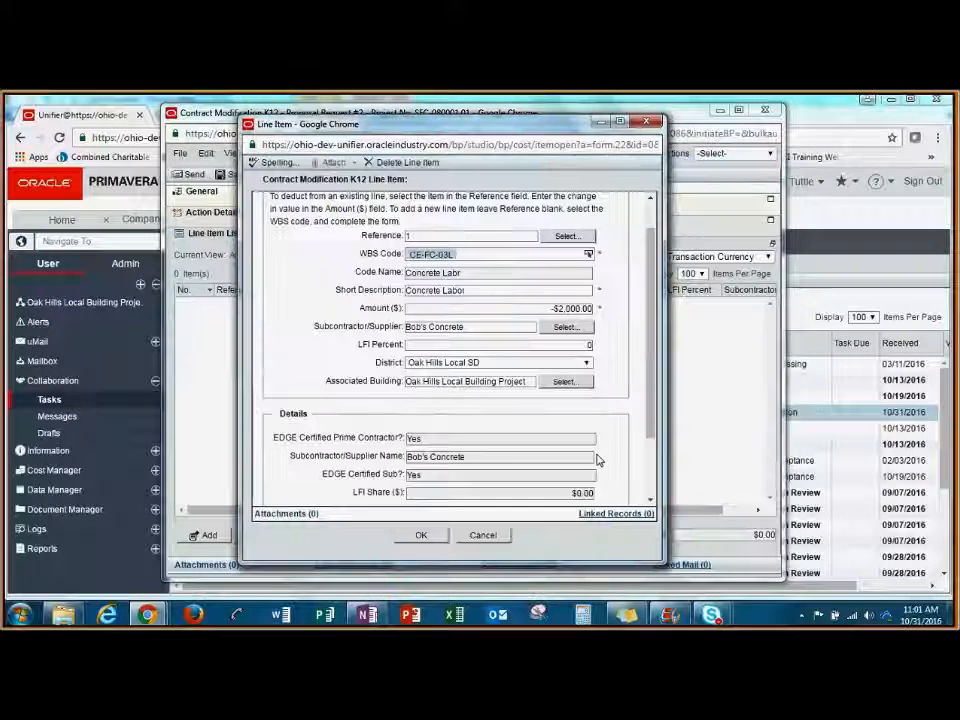
click(421, 536)
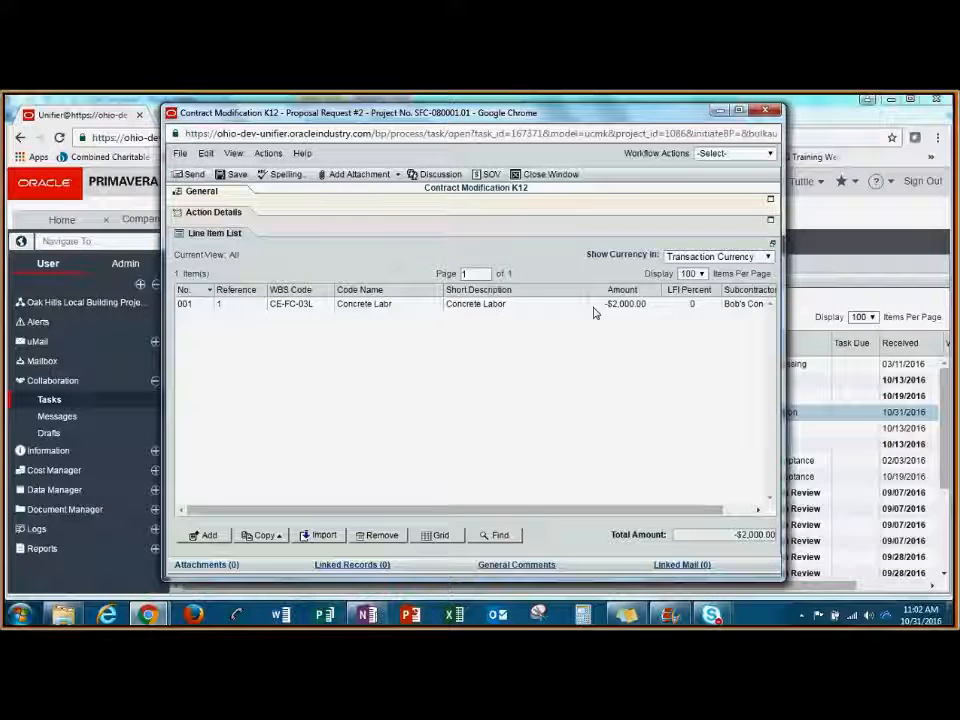
Add a second line item without a reference, using the Facility Construction WBS code CE-FC-04L for masonry labor.
click(212, 536)
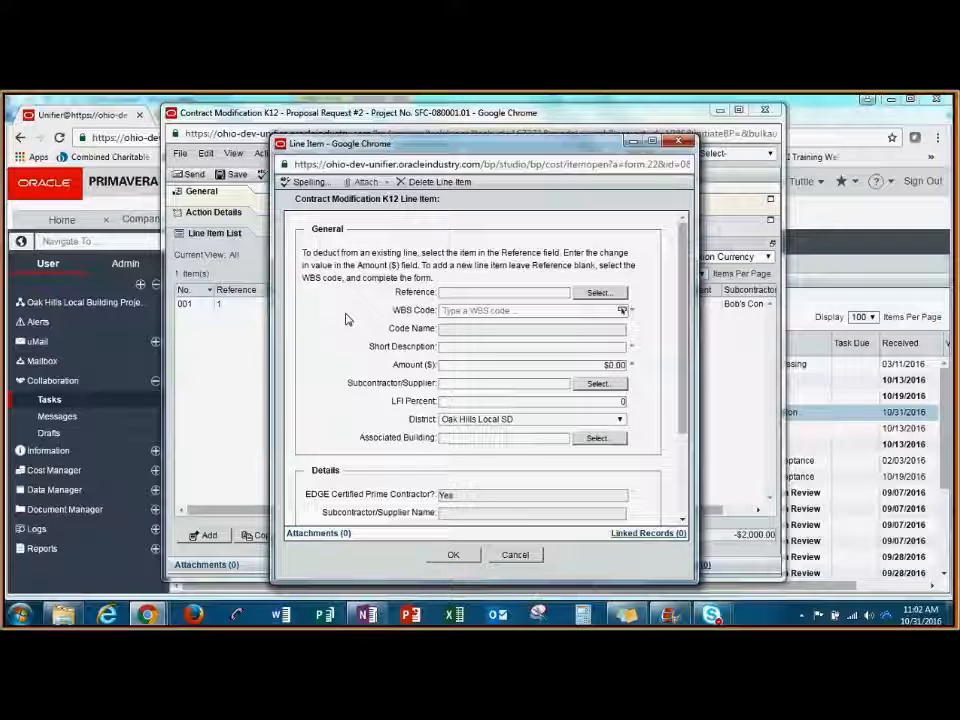
click(623, 315)
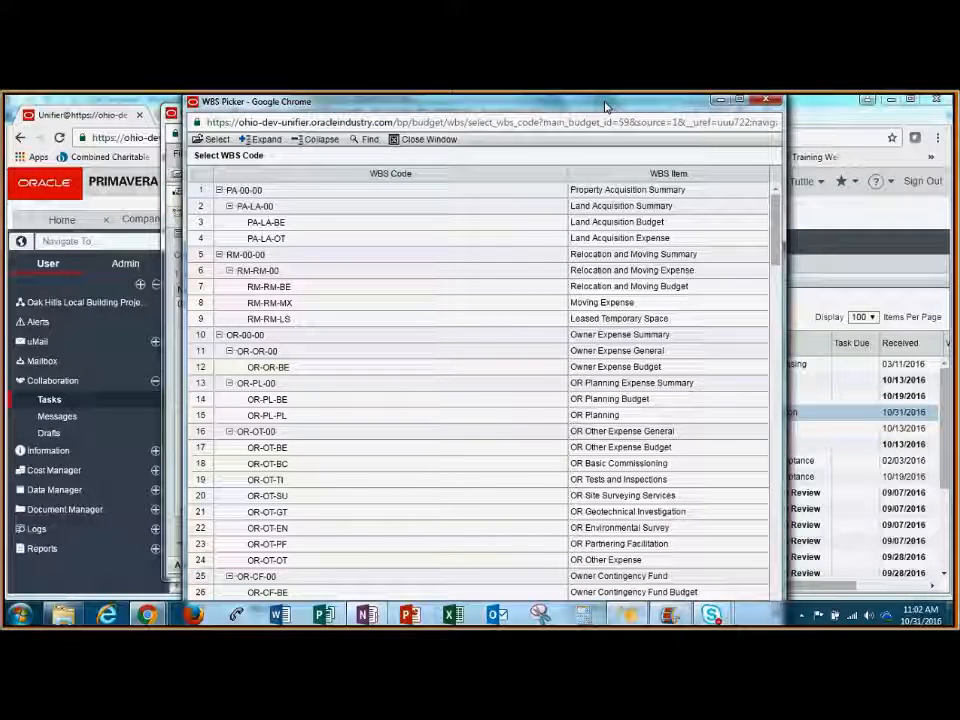
click(324, 139)
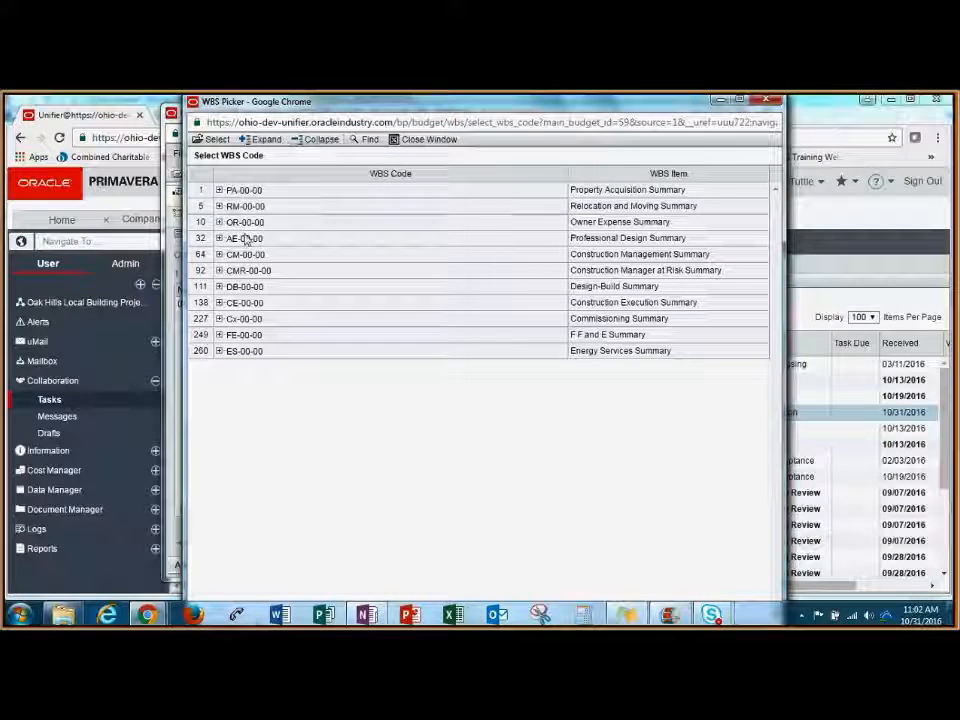
click(219, 303)
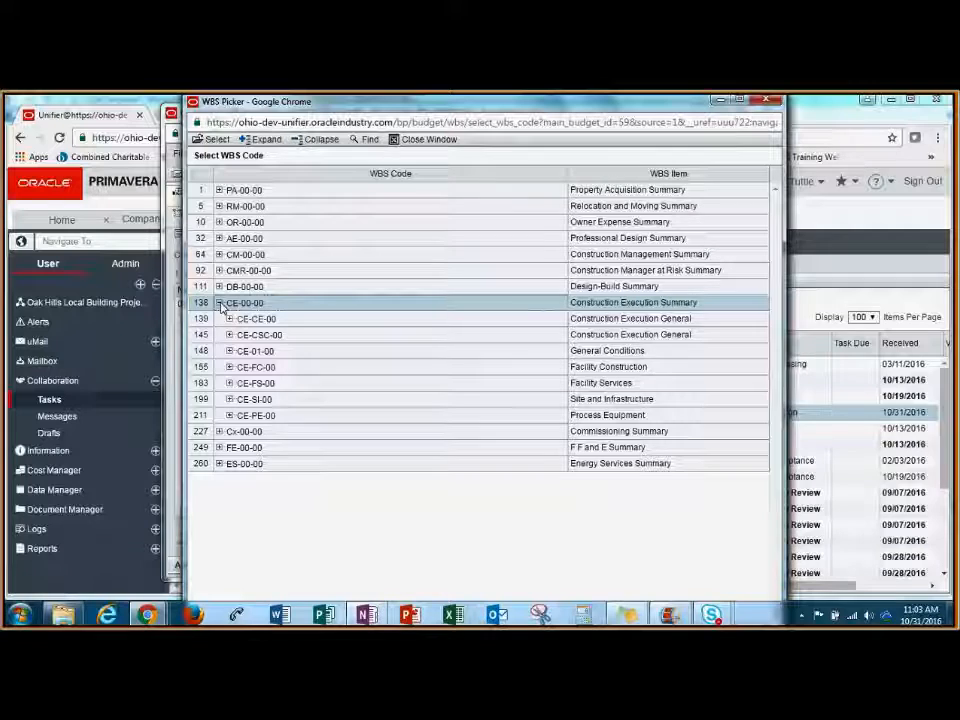
click(229, 367)
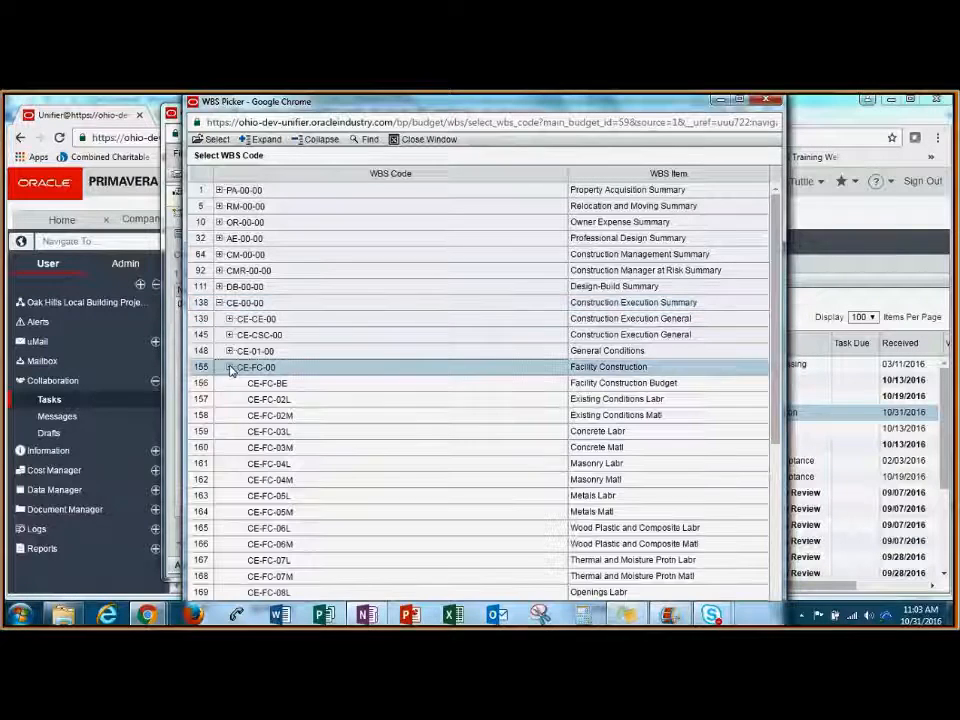
click(311, 468)
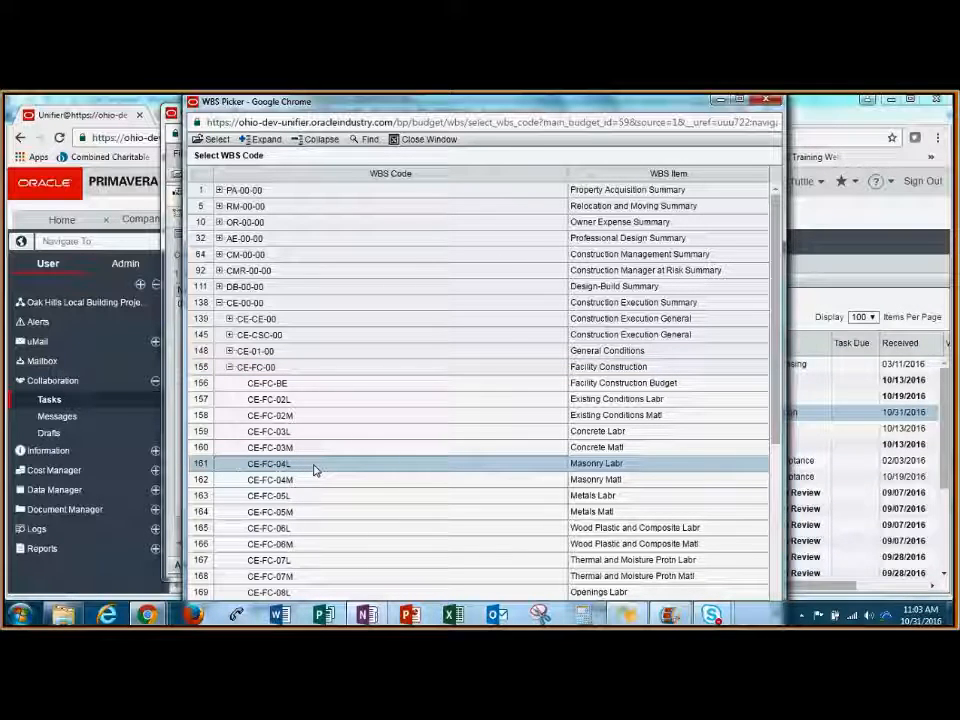
click(216, 140)
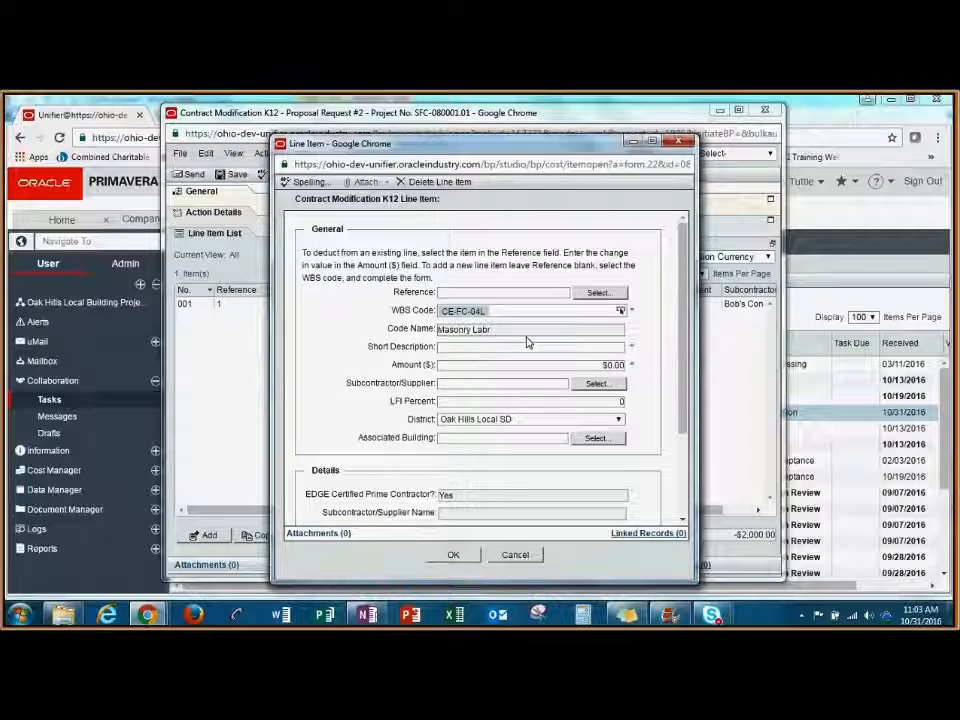
Give the new line item the short description "Masonry Labor" and an amount of $12,000.
click(530, 346)
text(Masonry Labor)
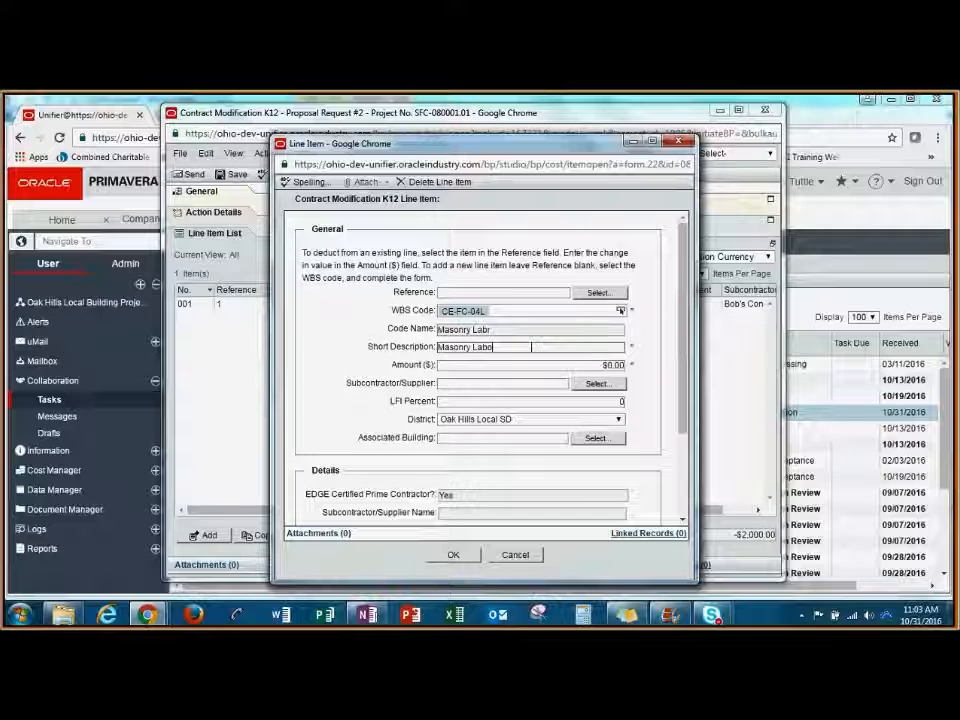
click(553, 364)
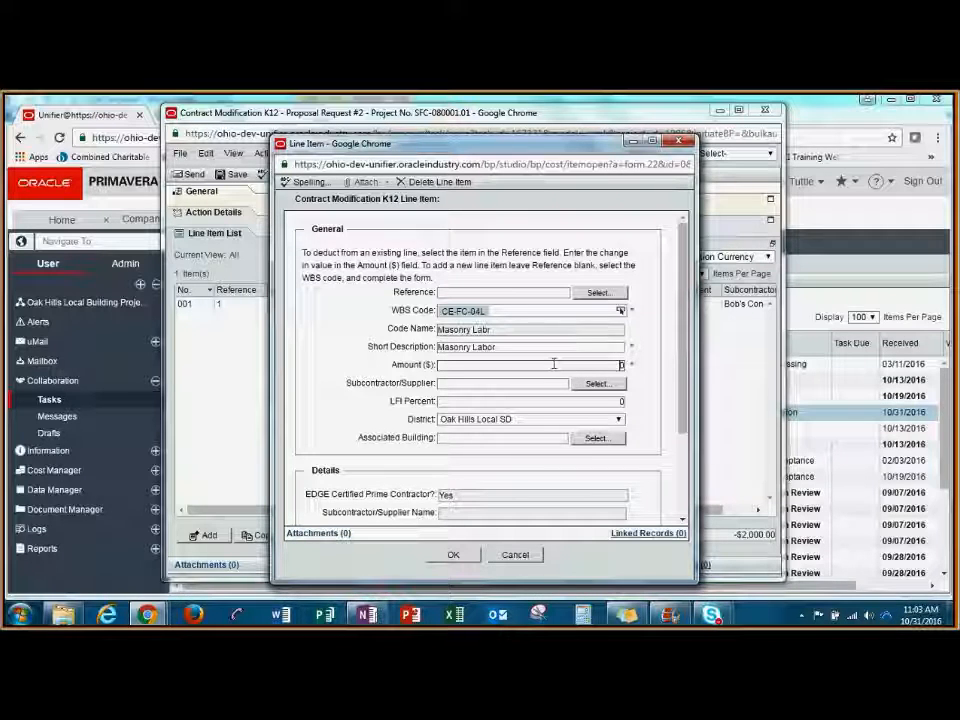
text(12000)
click(687, 372)
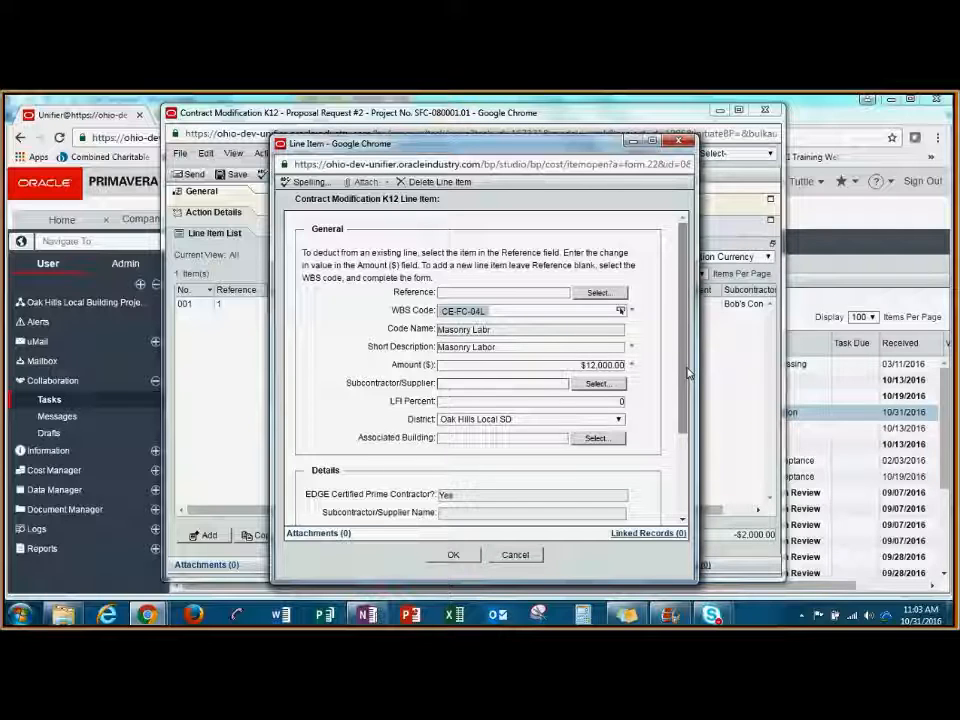
Assign ELH Engieneering as the masonry line item's subcontractor/supplier and accept the line item.
click(597, 383)
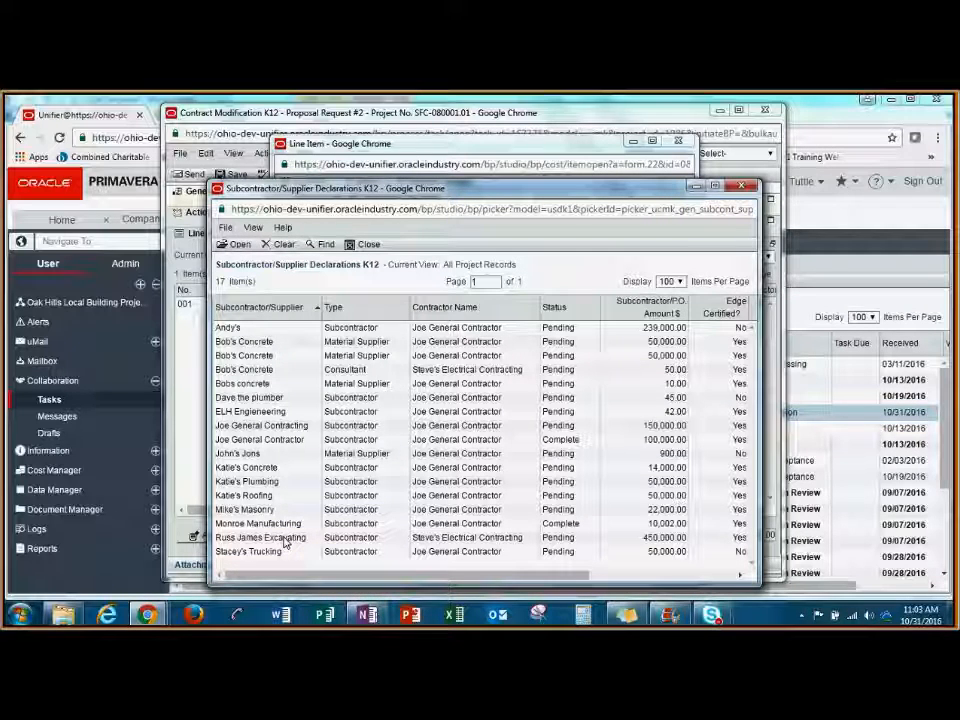
double_click(252, 412)
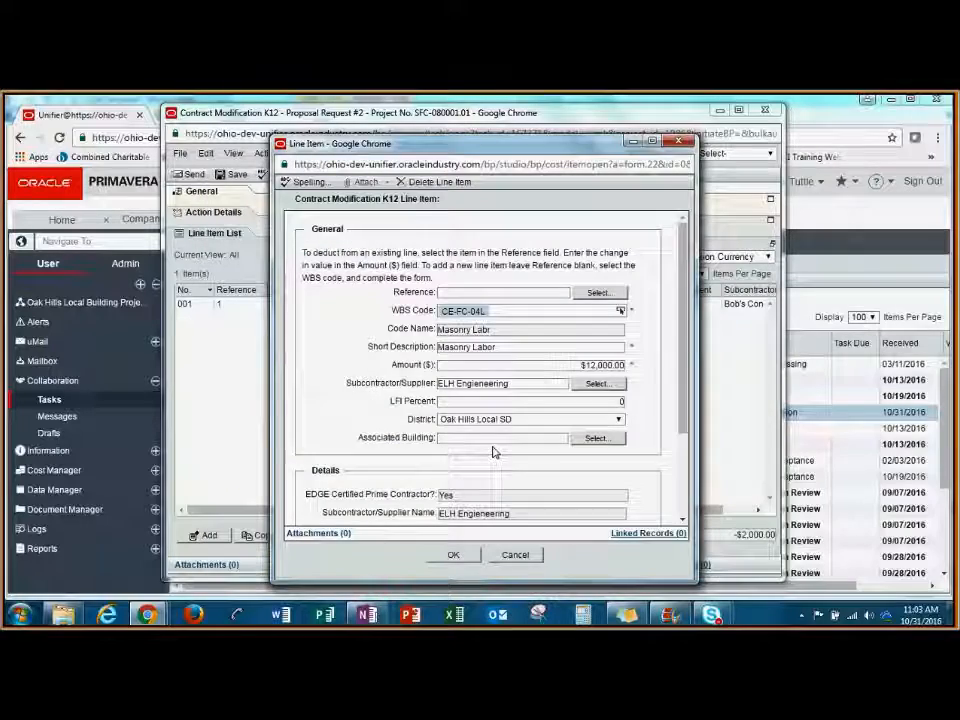
click(455, 557)
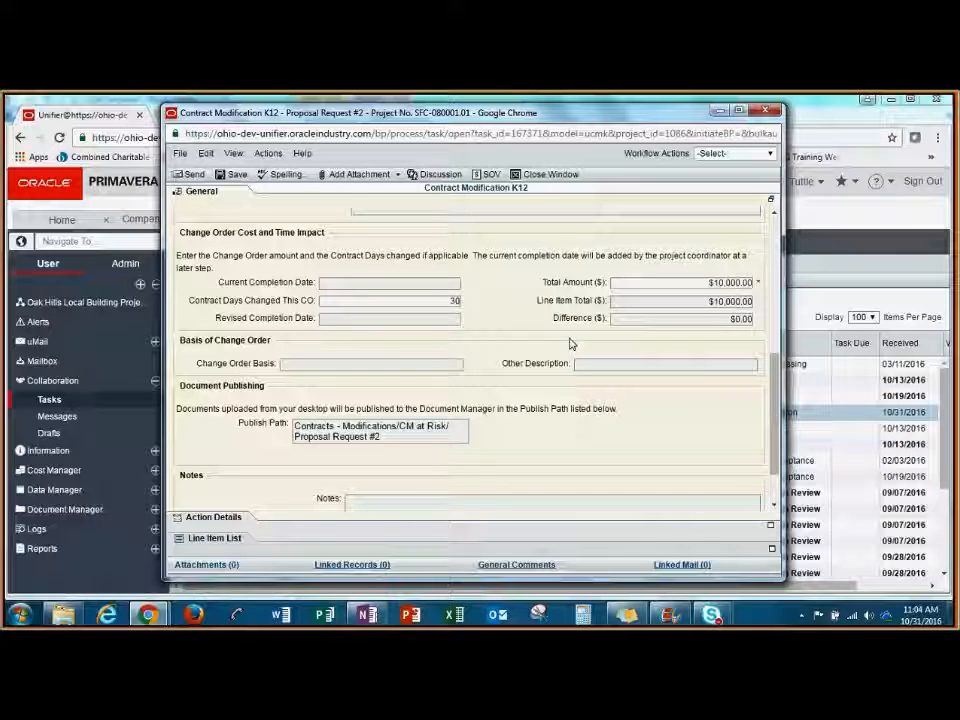
Choose the Submit workflow action in the action details and send the proposal request for AE Review.
click(229, 519)
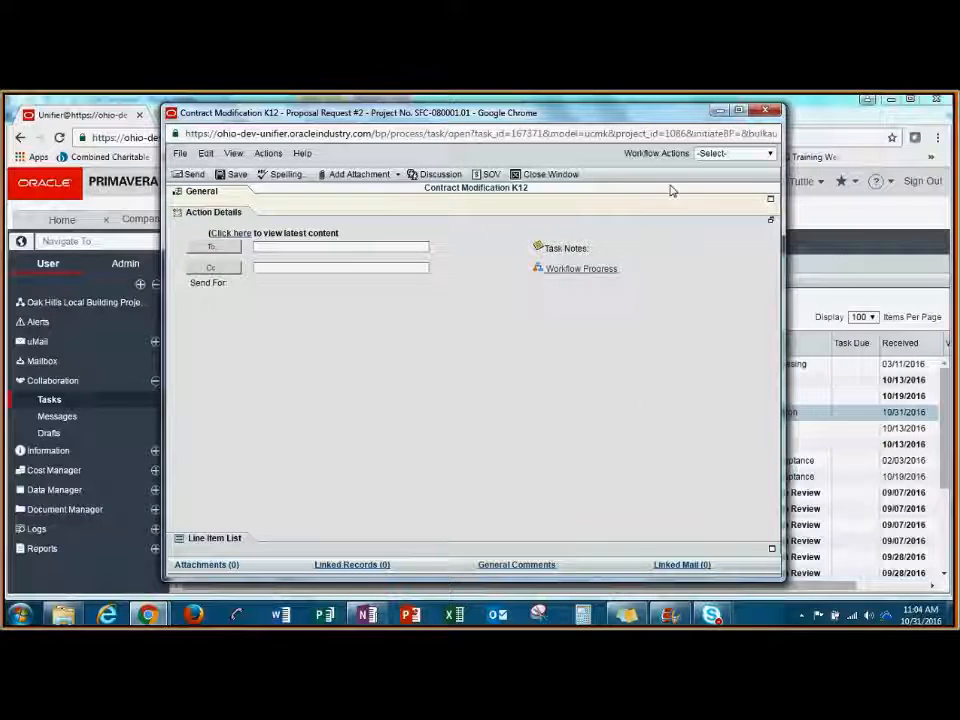
click(760, 154)
click(743, 178)
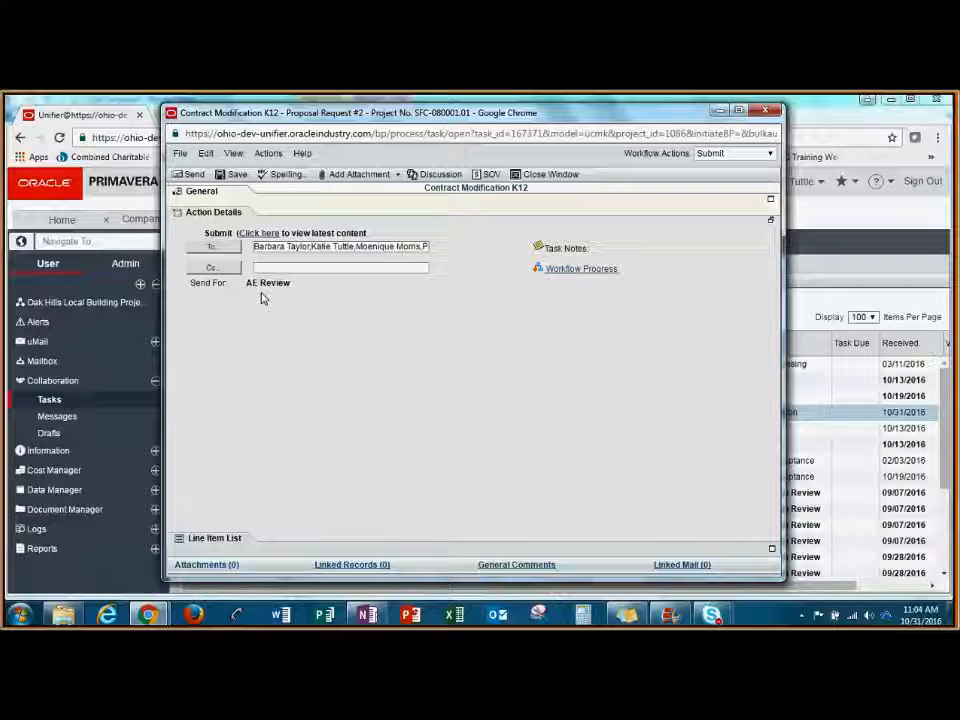
click(192, 175)
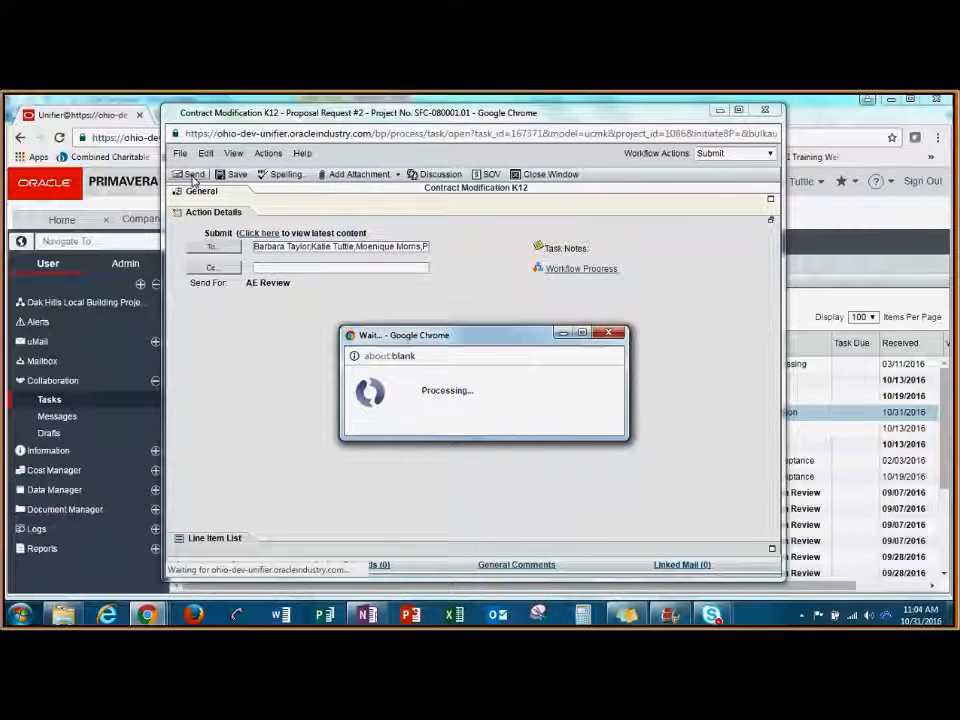